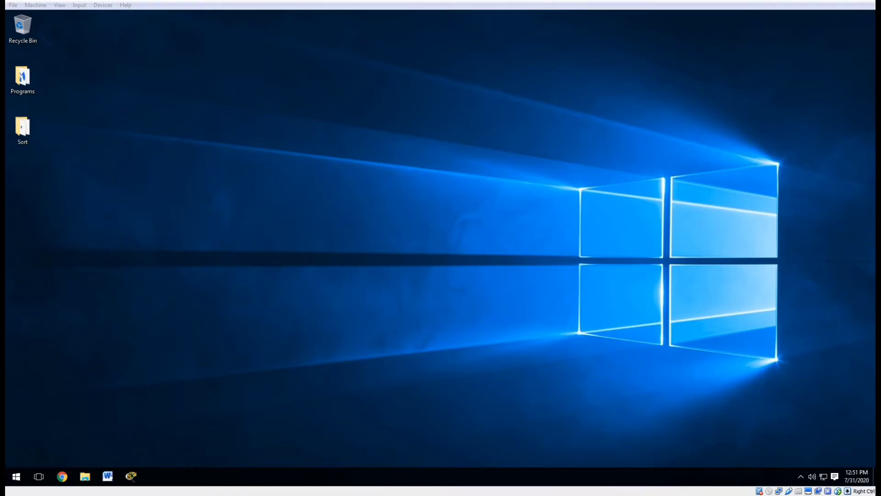
- Open Disk Management from the desktop, dismiss the disk initialization prompt and maximize the window
click(173, 310)
right_click(20, 478)
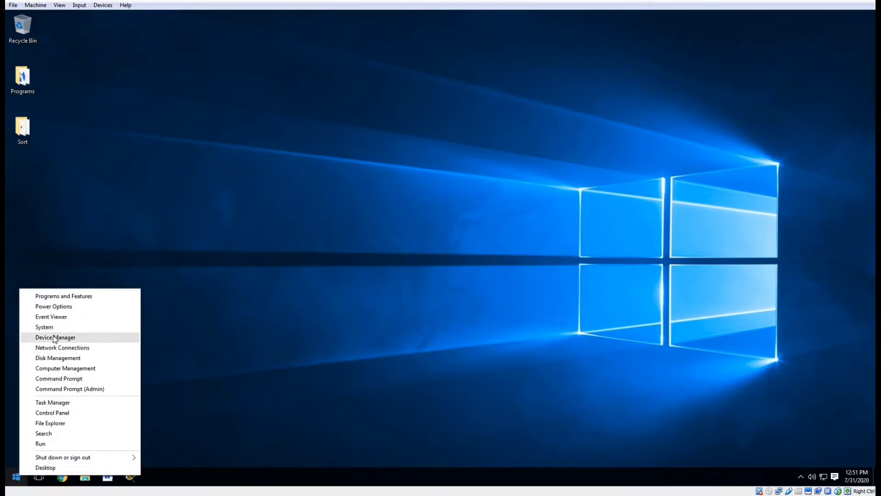
click(50, 358)
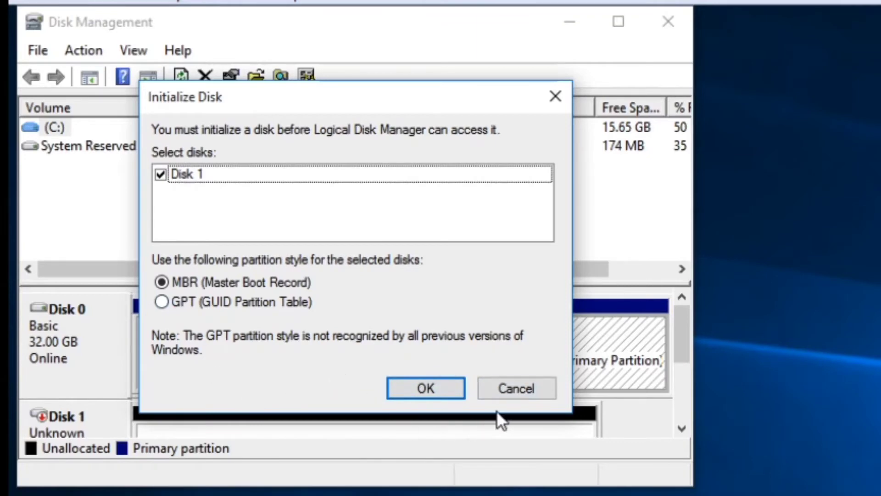
click(517, 388)
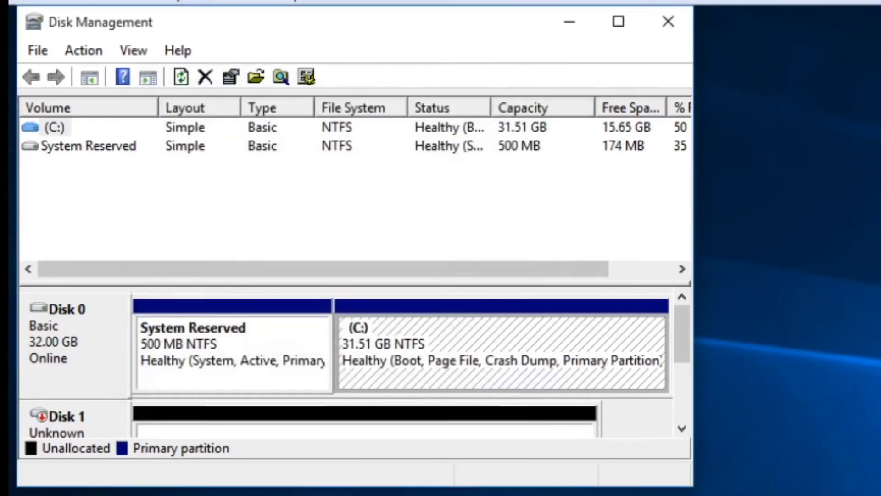
click(618, 23)
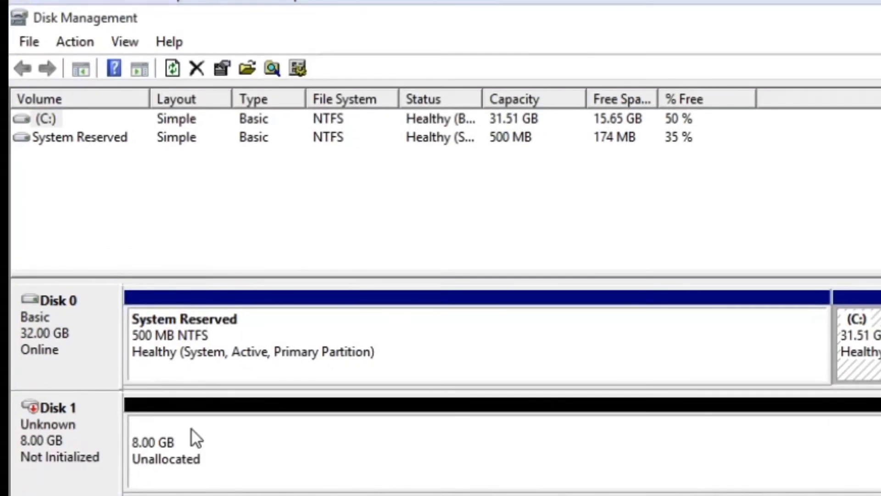
- Initialize Disk 1 with the MBR (Master Boot Record) partition style
click(74, 422)
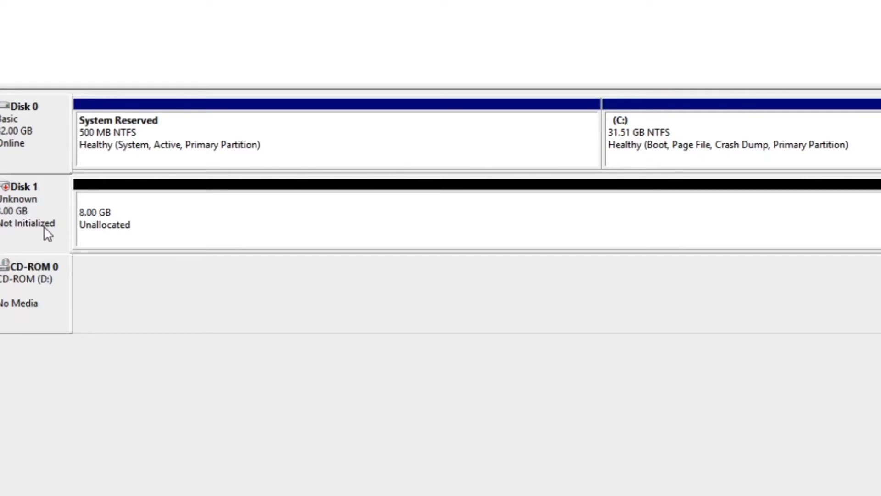
right_click(28, 195)
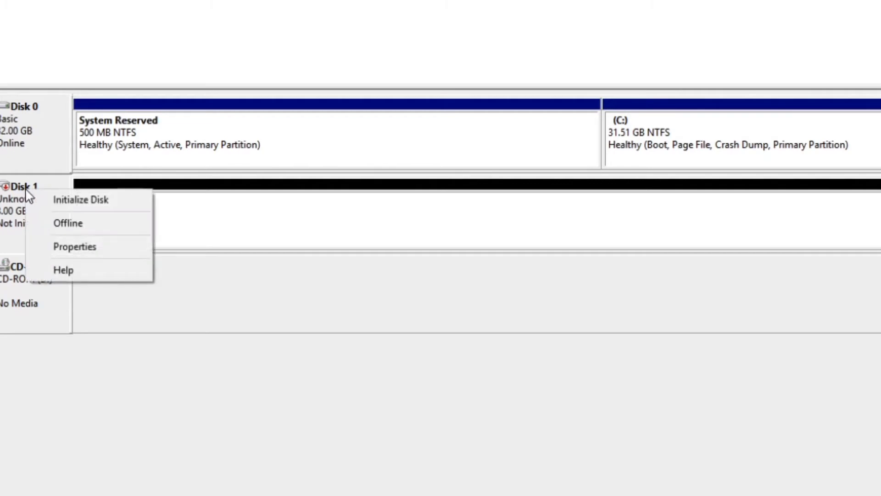
click(81, 202)
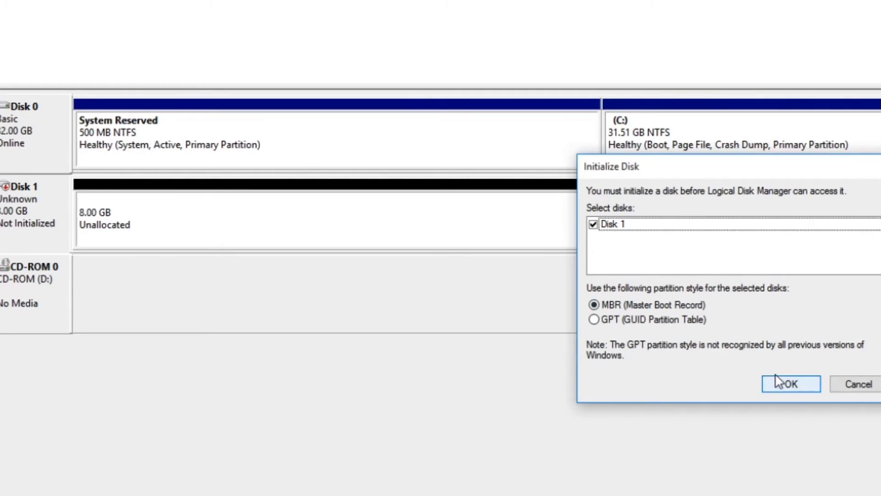
click(788, 385)
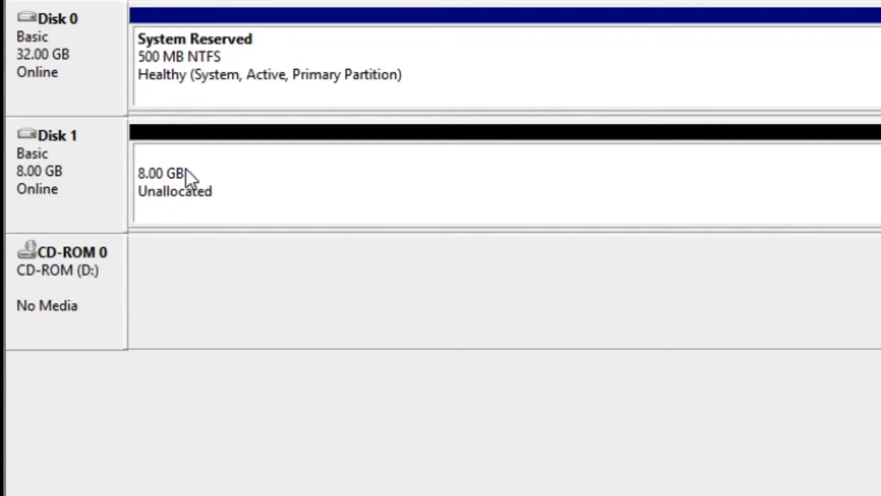
- Start a new simple volume on Disk 1's unallocated space, using the full volume size of 8189 MB
click(189, 183)
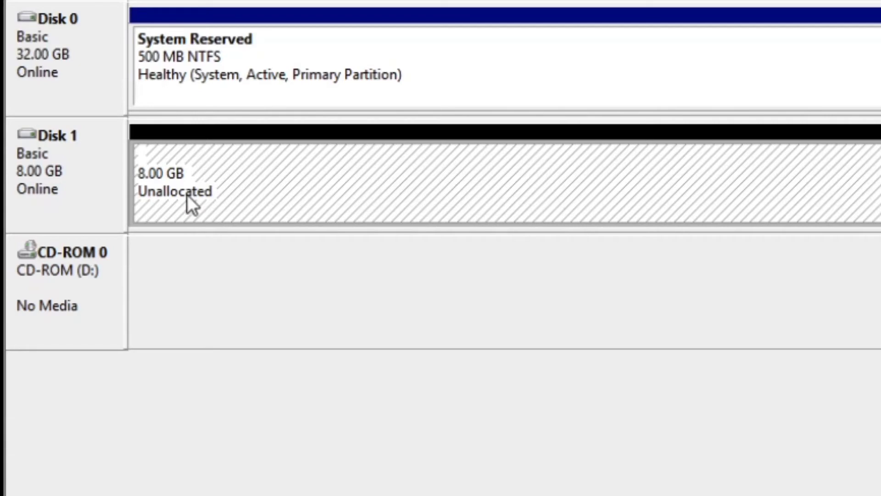
right_click(235, 189)
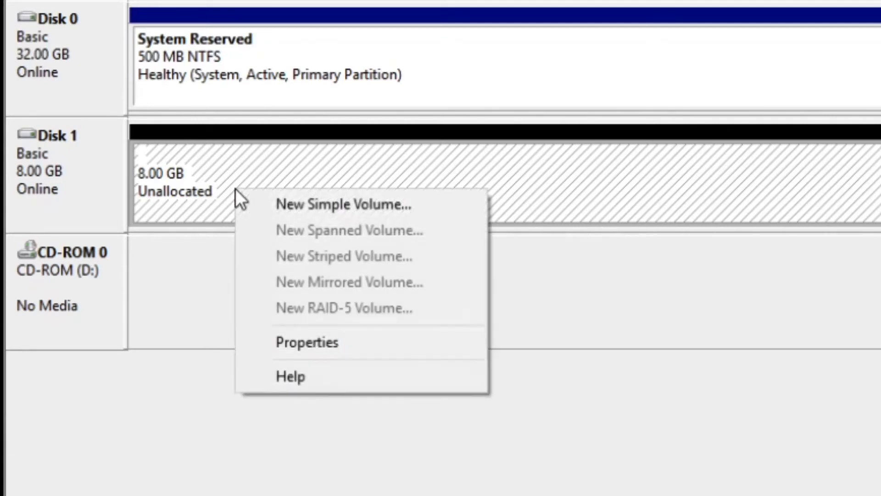
click(304, 212)
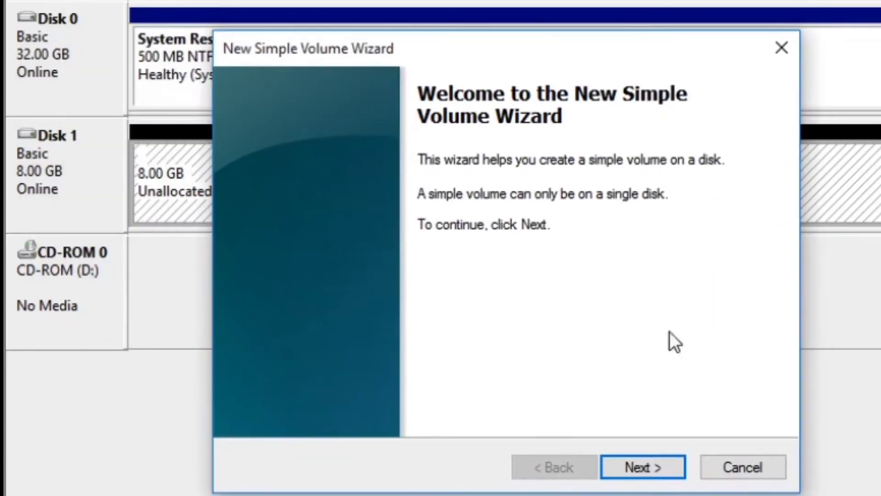
click(658, 464)
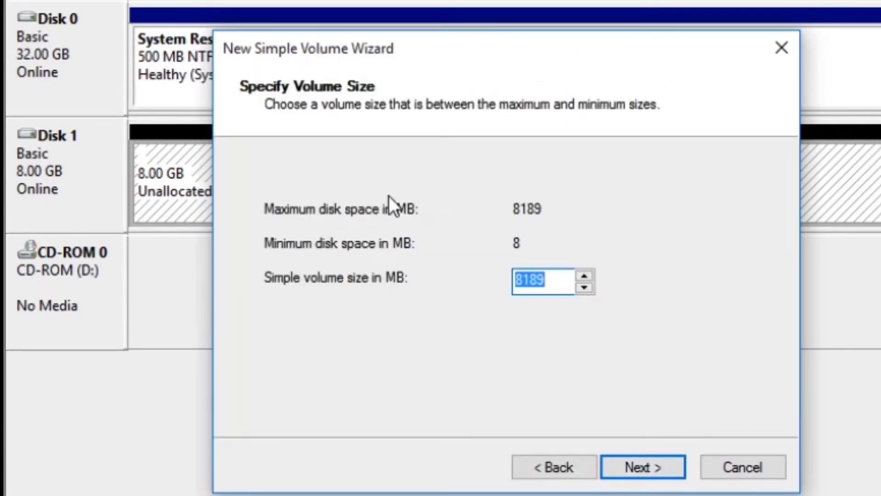
click(547, 281)
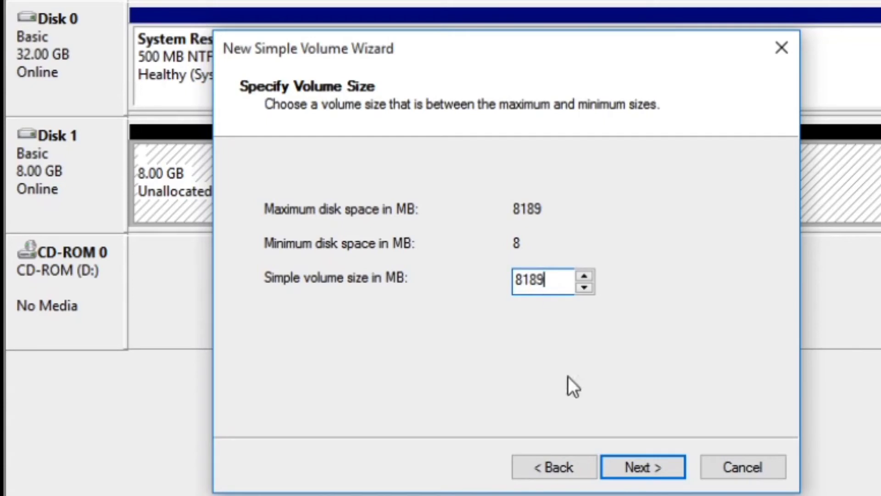
click(639, 467)
- Assign drive letter E to the new volume and continue to the format settings
click(585, 214)
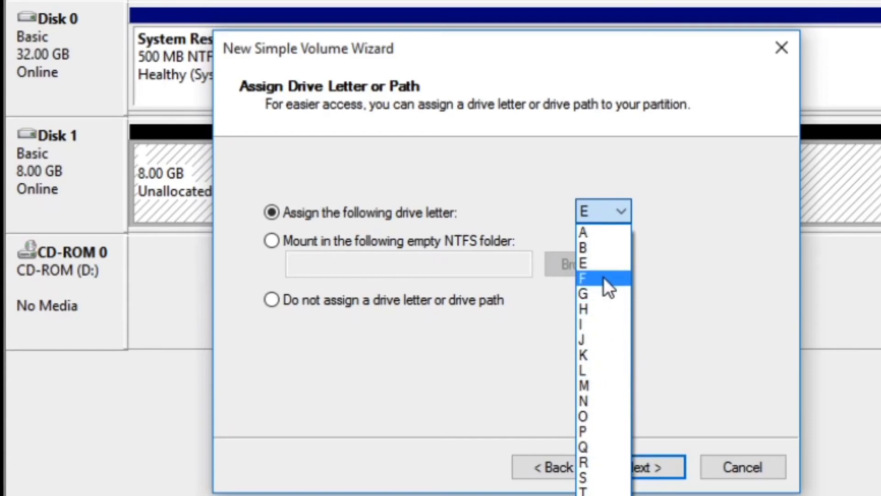
click(603, 260)
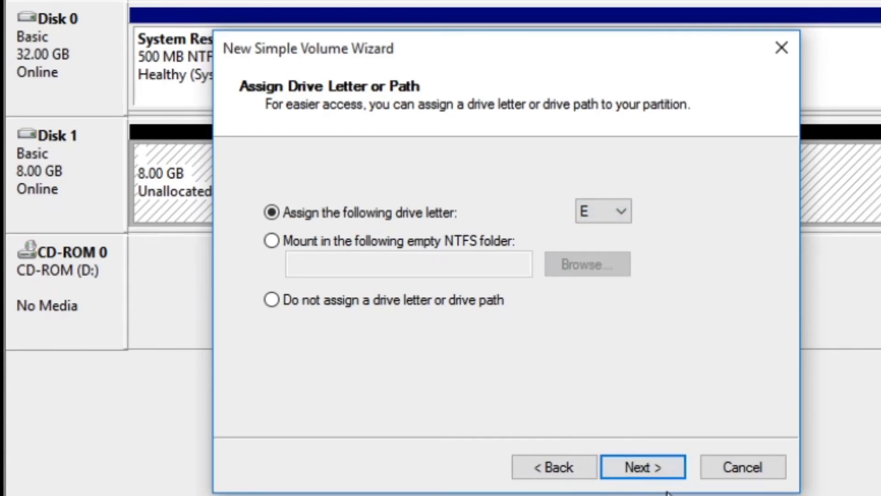
click(662, 465)
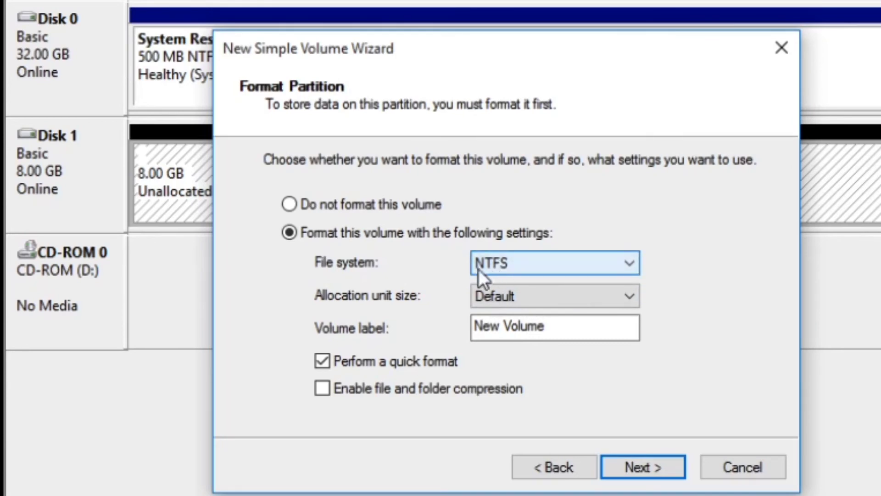
- Choose NTFS as the new volume's file system and keep the allocation unit size at Default
click(511, 268)
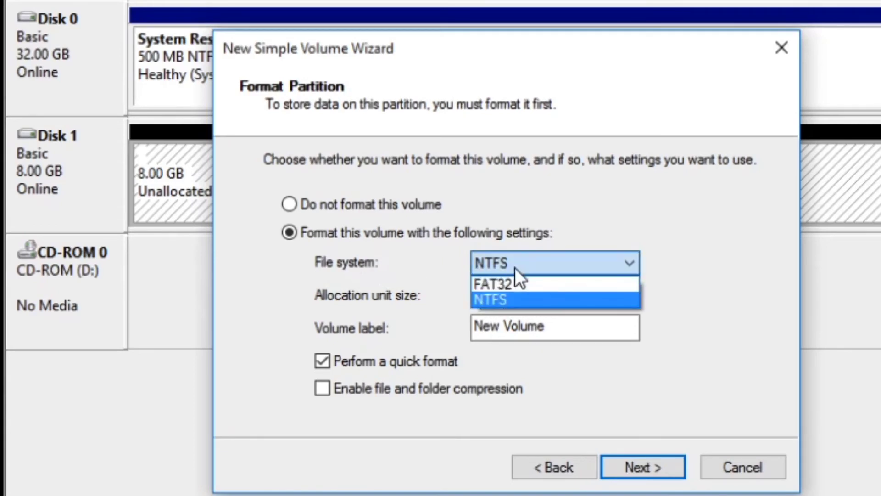
click(527, 302)
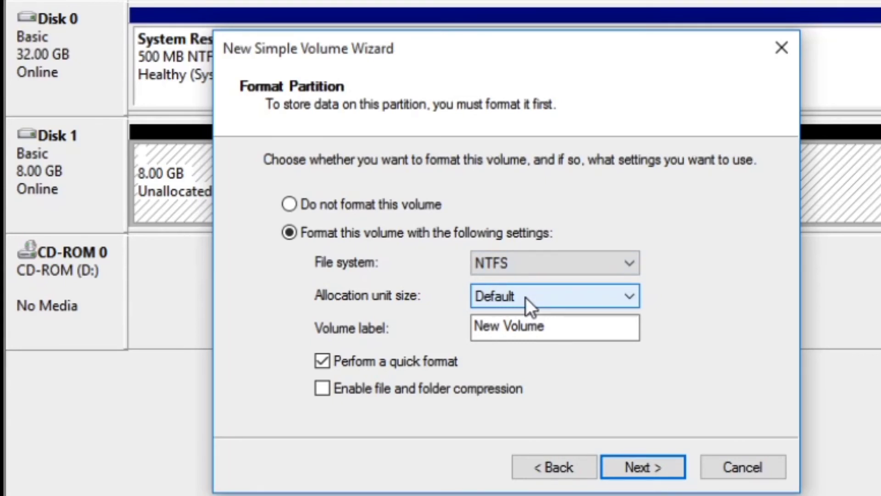
click(523, 298)
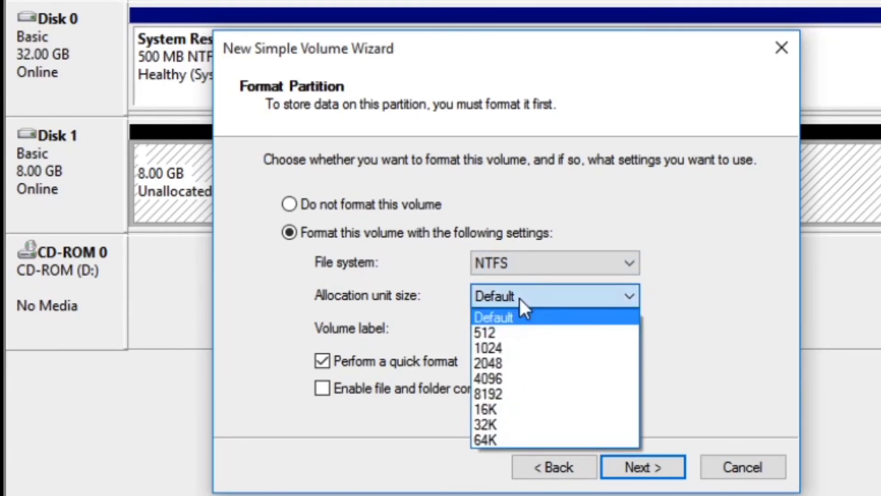
click(520, 298)
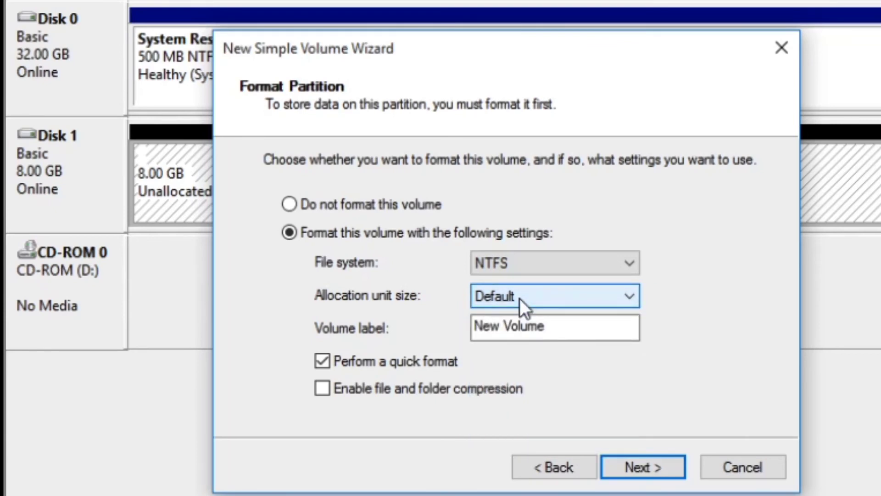
click(518, 302)
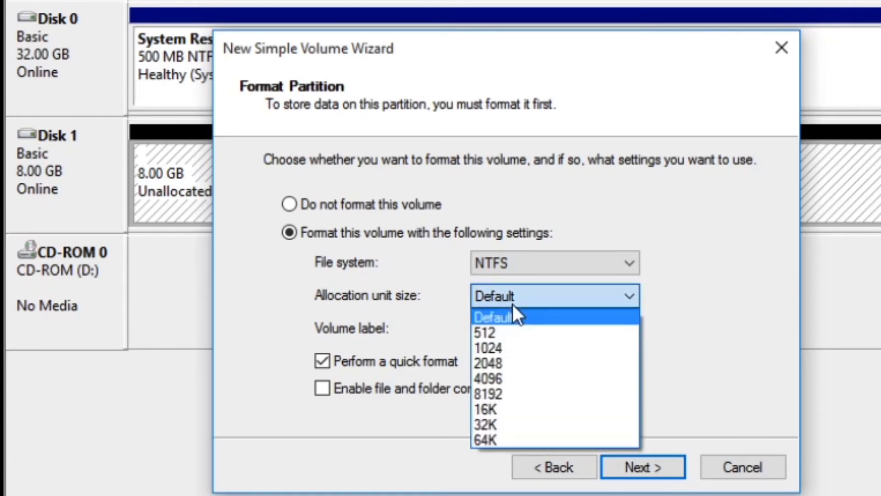
click(513, 303)
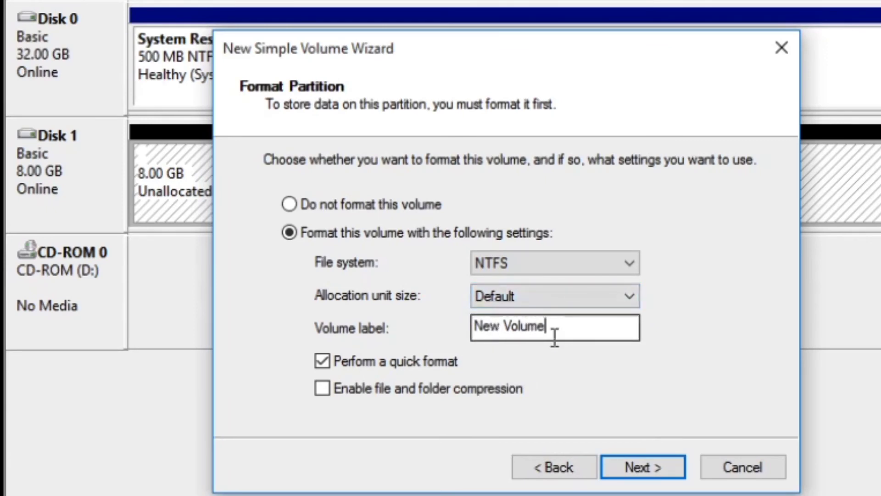
- Label the new volume drive_b, keep the quick format option and finish creating it
drag(554, 337, 469, 338)
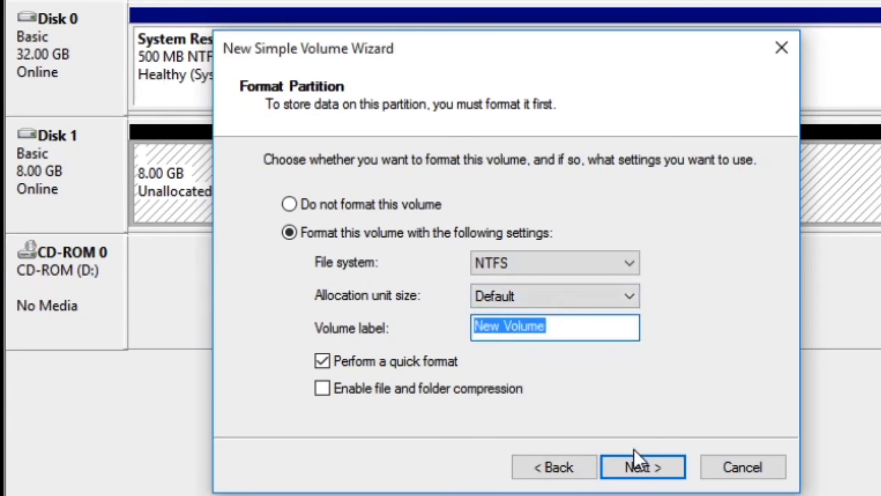
text(drive_b)
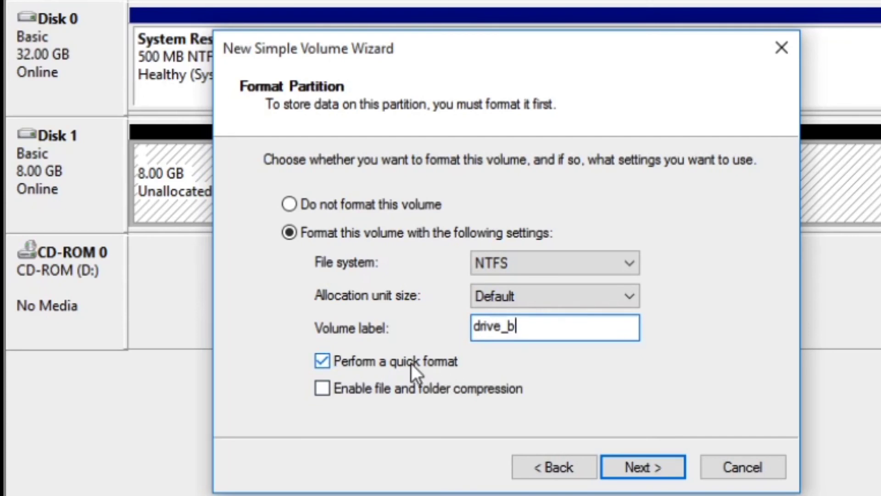
click(647, 473)
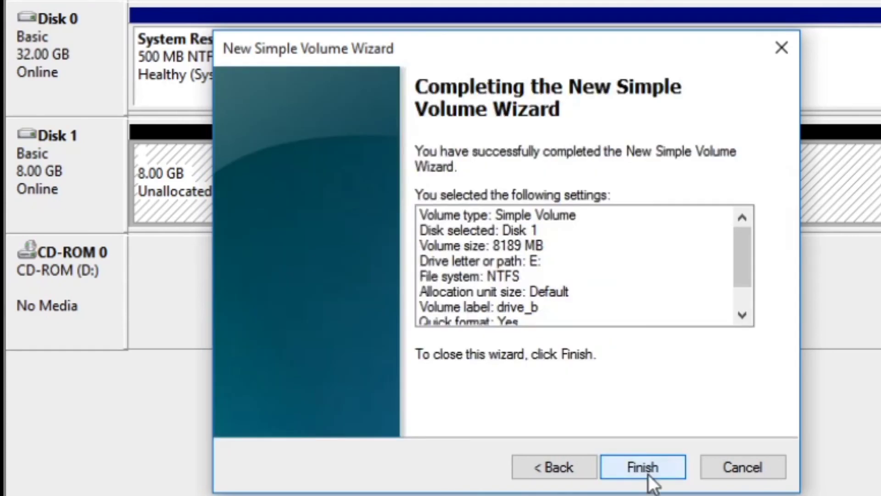
click(657, 463)
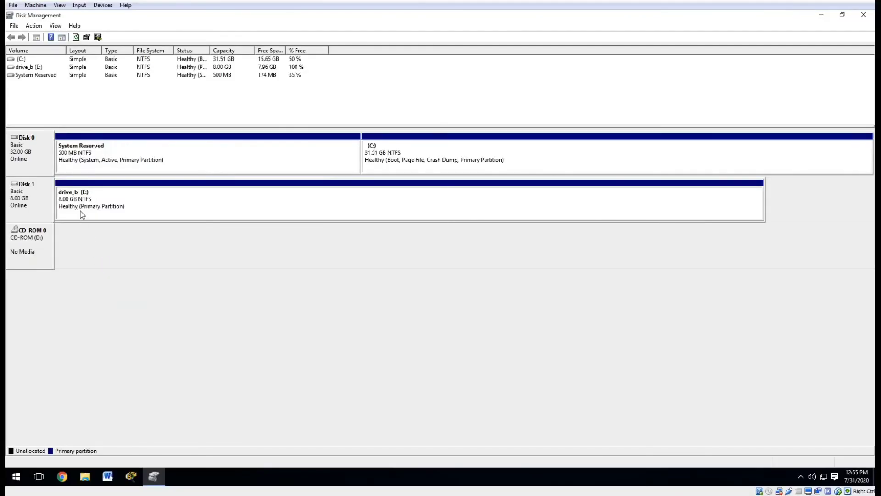
- Select the drive_b partition on Disk 1, then switch to File Explorer and open the drive_b (E:) volume
click(93, 214)
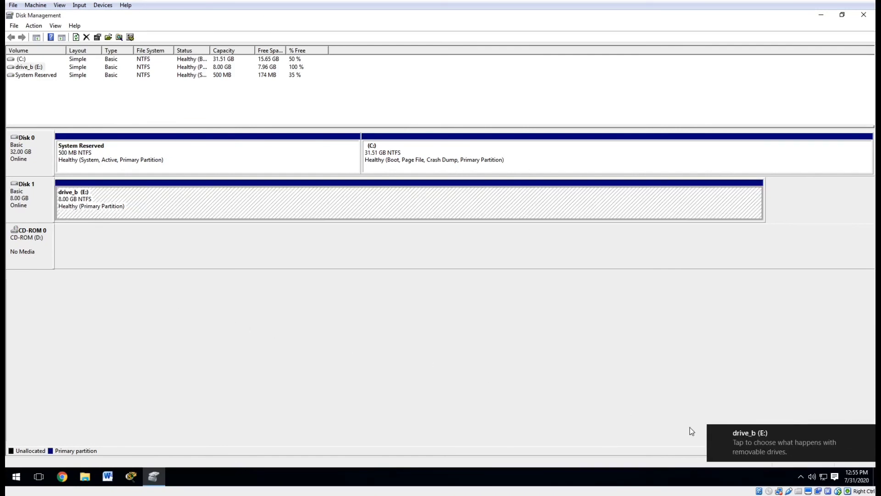
mouse_move(739, 439)
click(86, 475)
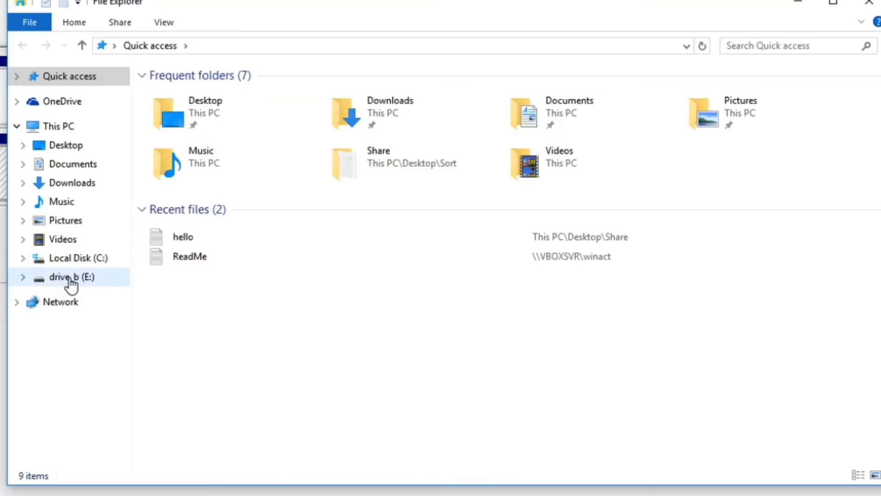
click(219, 265)
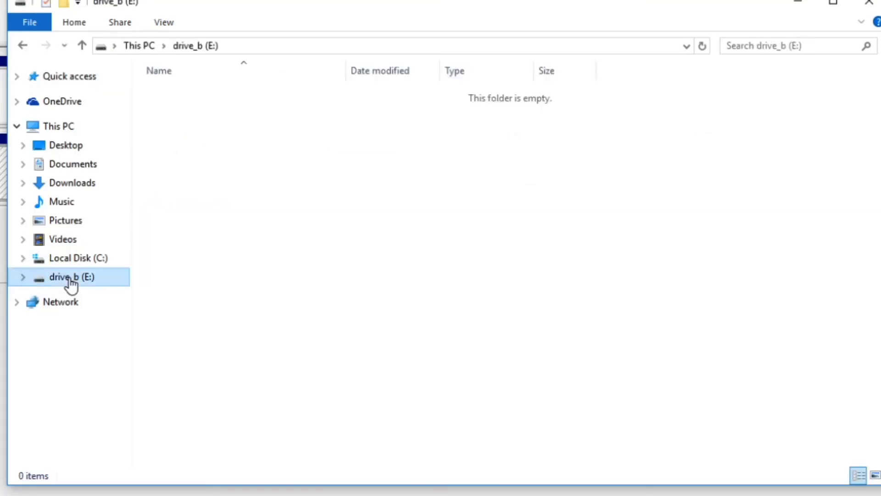
- Create a new folder on the drive_b (E:) volume, keeping its default name
right_click(179, 230)
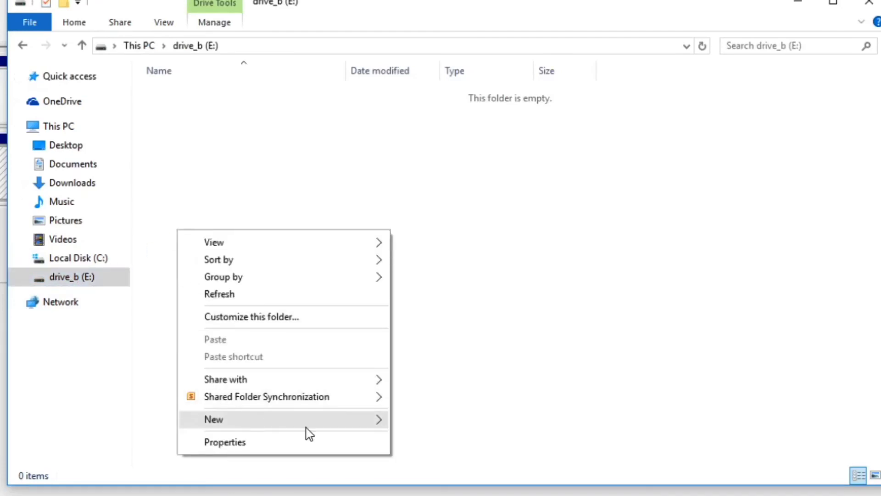
click(437, 419)
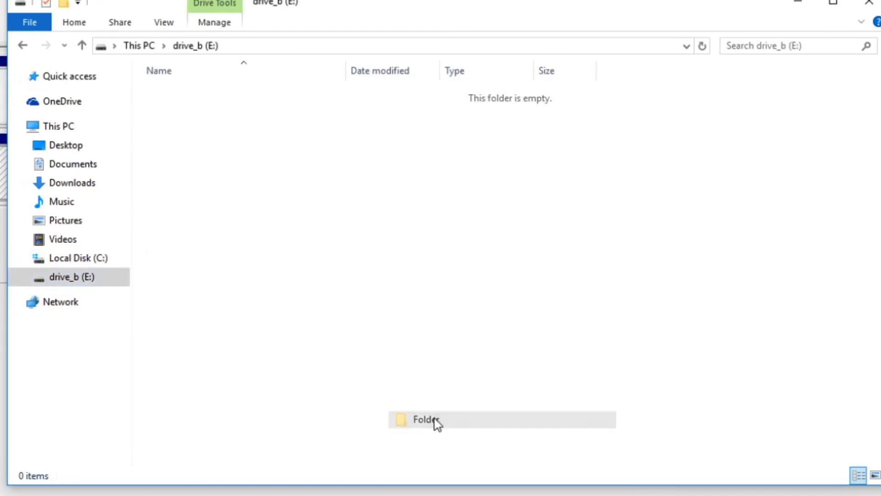
click(266, 249)
right_click(230, 200)
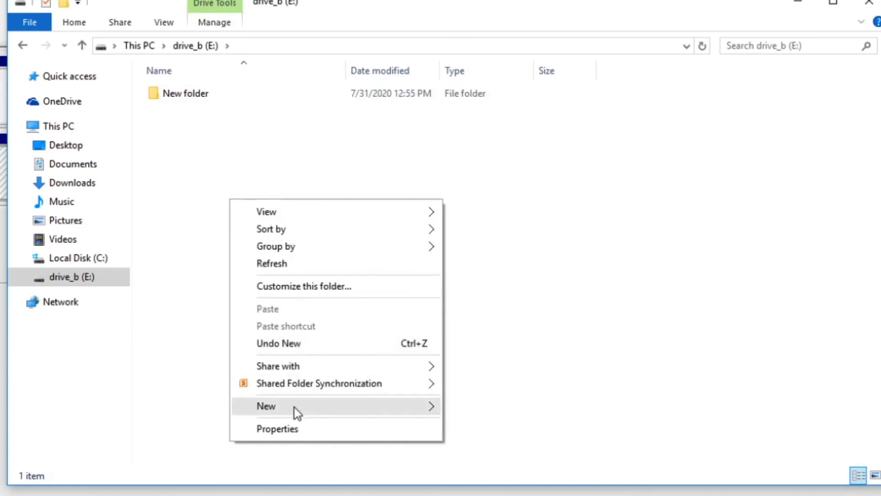
click(564, 264)
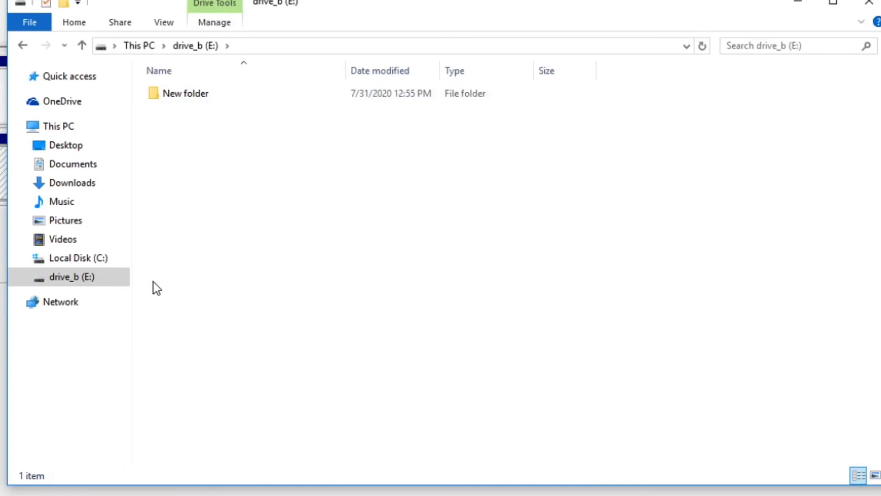